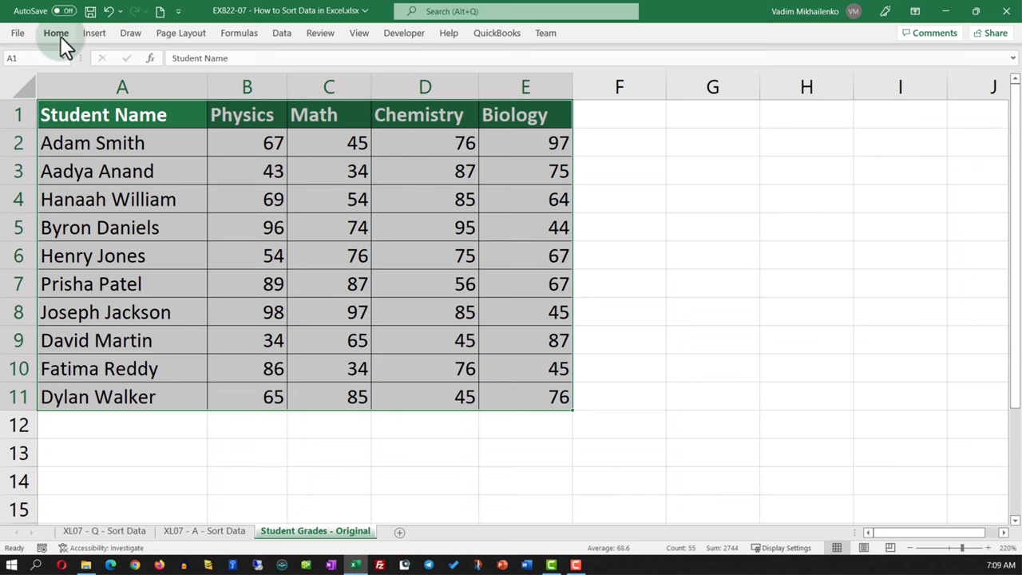
Sort the selected student grades table from A to Z by Student Name.
{"action": "left_click", "coordinate": [58, 35]}
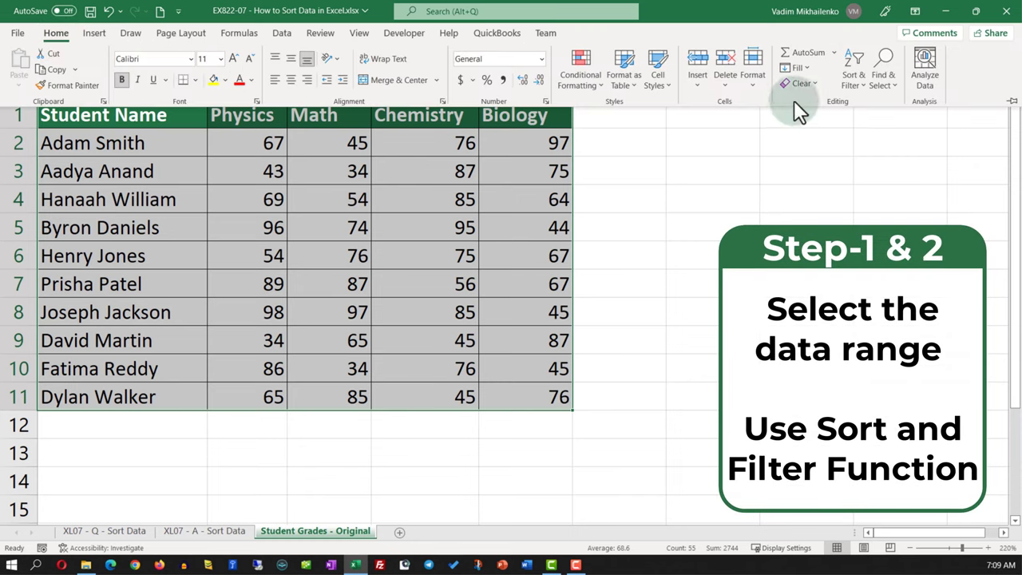
{"action": "left_click", "coordinate": [846, 80]}
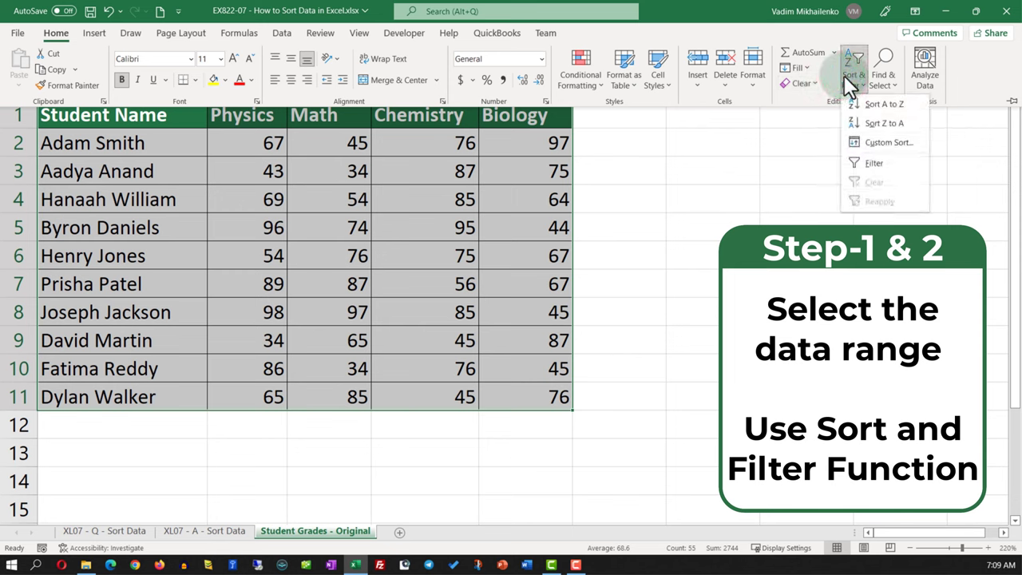
{"action": "left_click", "coordinate": [886, 106]}
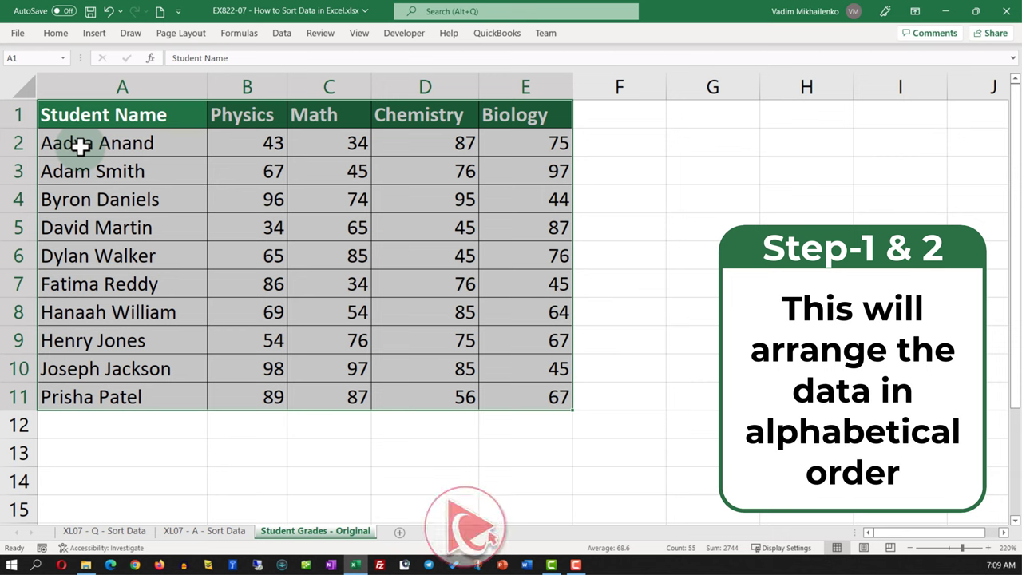
Apply a custom sort to the whole grades table by Math cell values, ordered Smallest to Largest.
{"action": "left_click", "coordinate": [97, 126]}
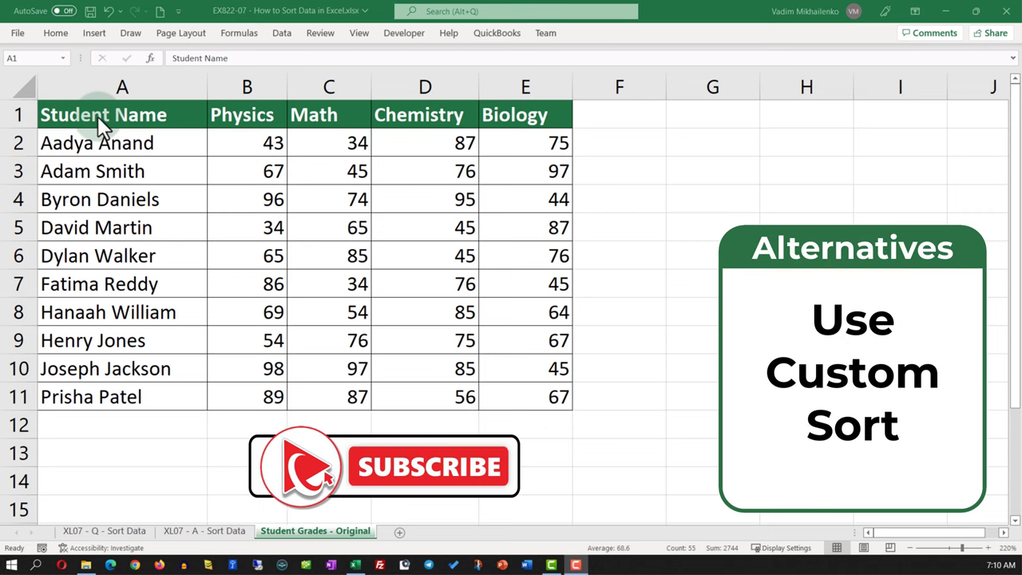
{"action": "key", "text": "ctrl+a"}
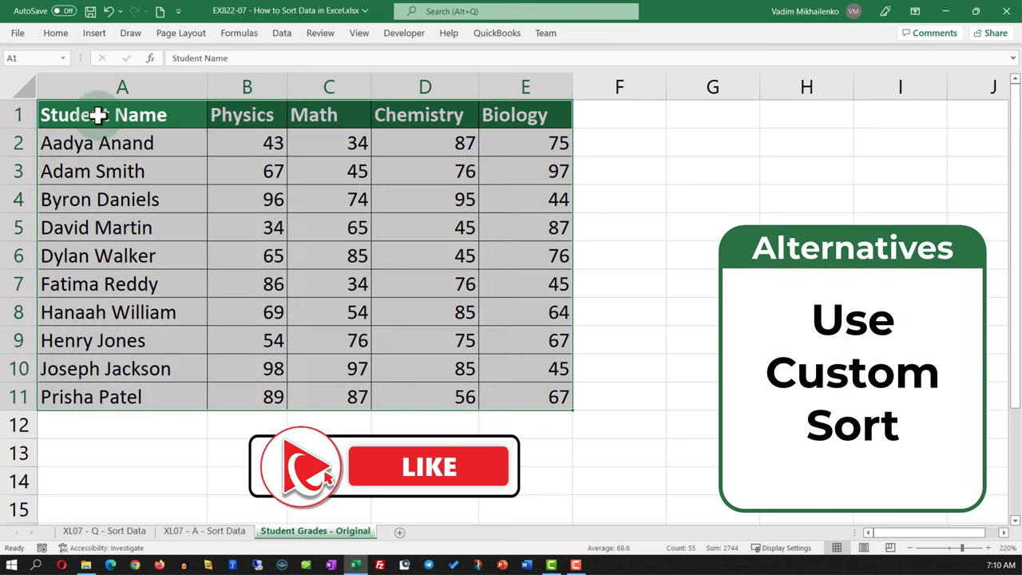
{"action": "left_click", "coordinate": [55, 33]}
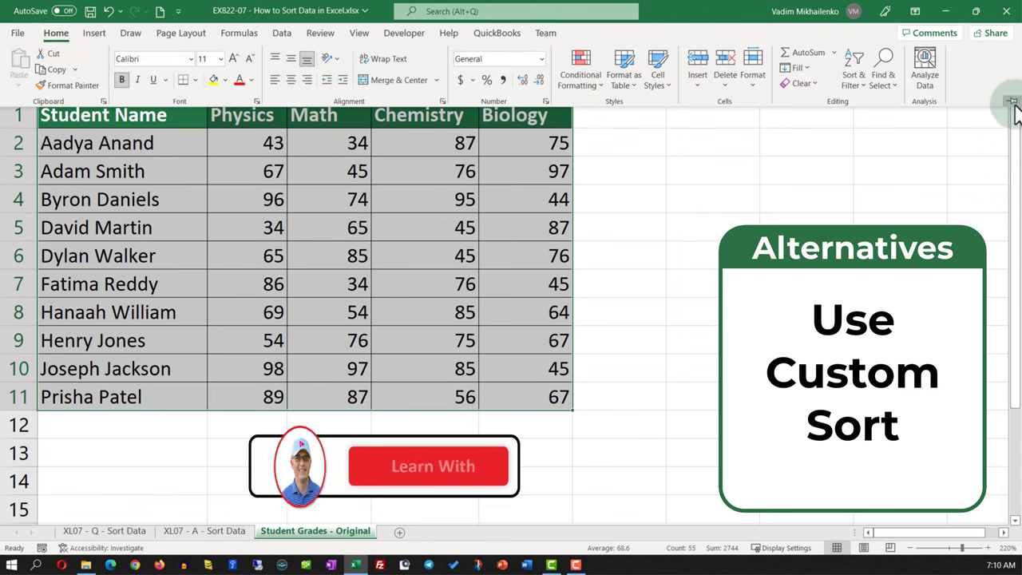
{"action": "left_click", "coordinate": [1012, 102]}
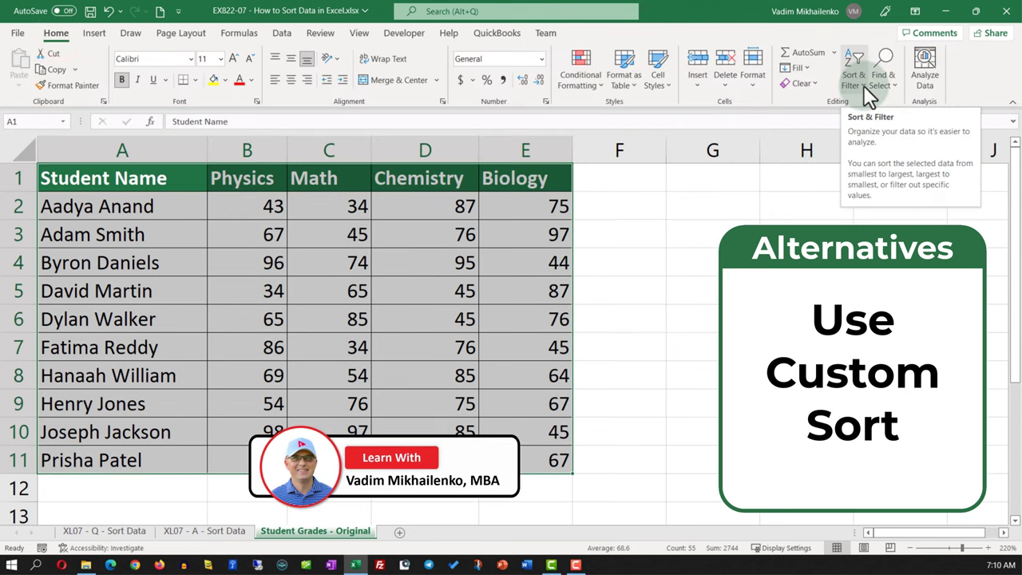
{"action": "left_click", "coordinate": [863, 85]}
{"action": "left_click", "coordinate": [872, 141]}
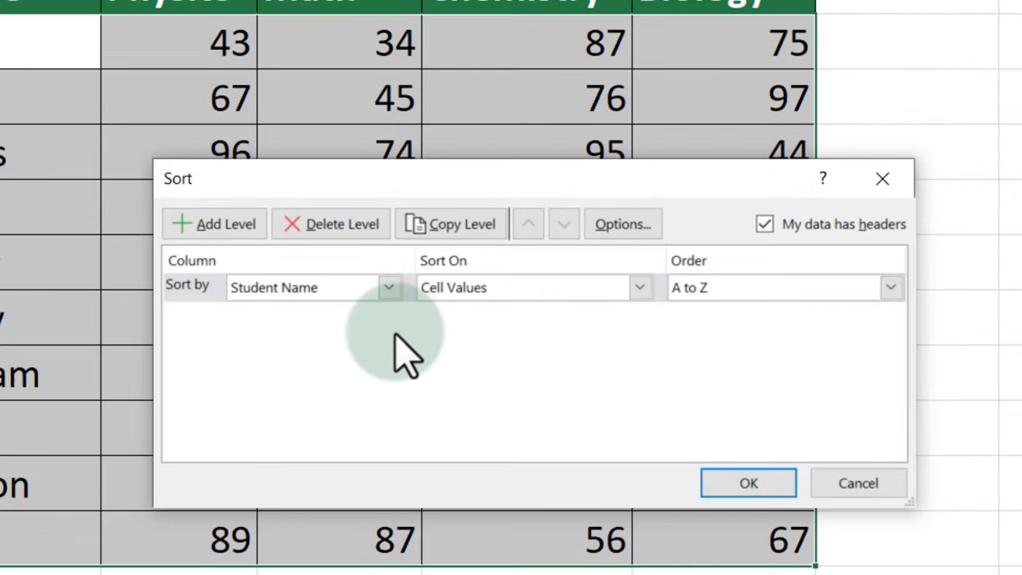
{"action": "left_click", "coordinate": [390, 288]}
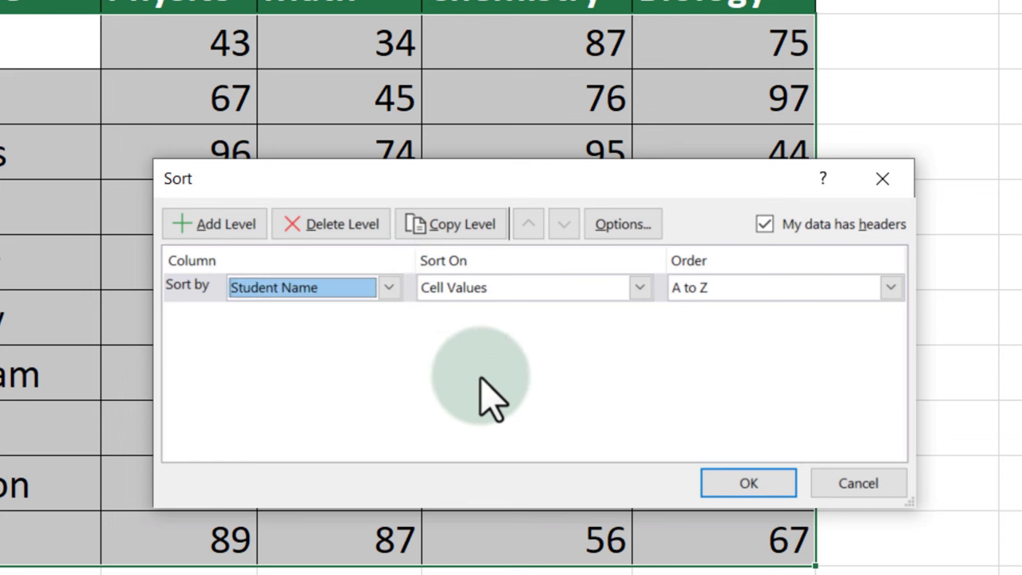
{"action": "left_click", "coordinate": [388, 287]}
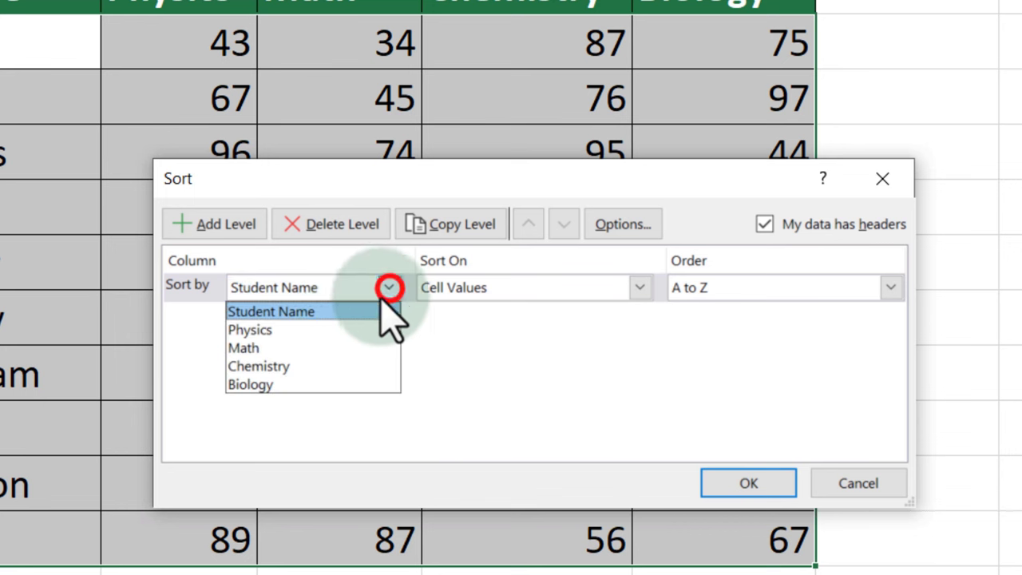
{"action": "left_click", "coordinate": [339, 344]}
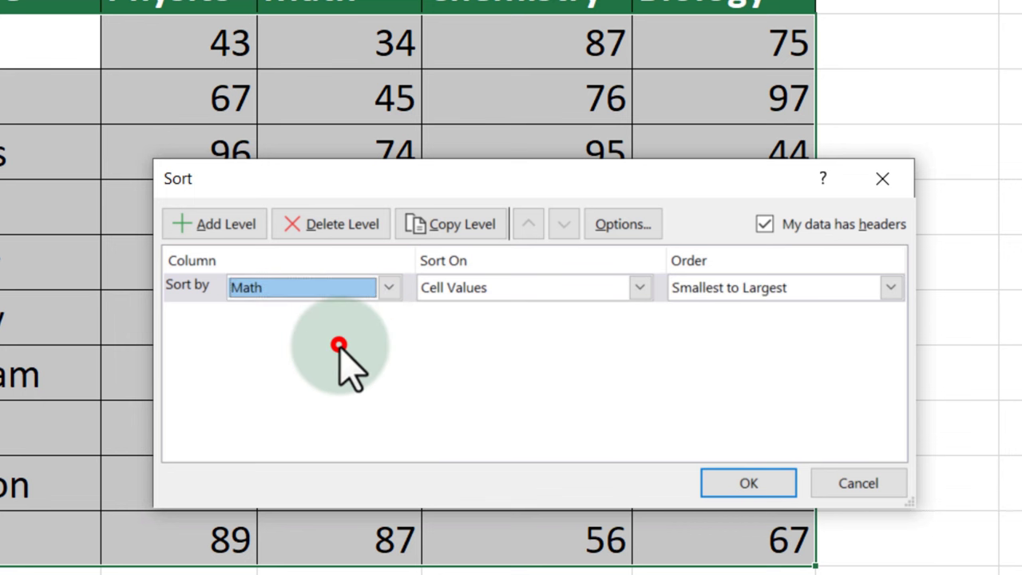
{"action": "left_click", "coordinate": [786, 289]}
{"action": "left_click", "coordinate": [773, 310]}
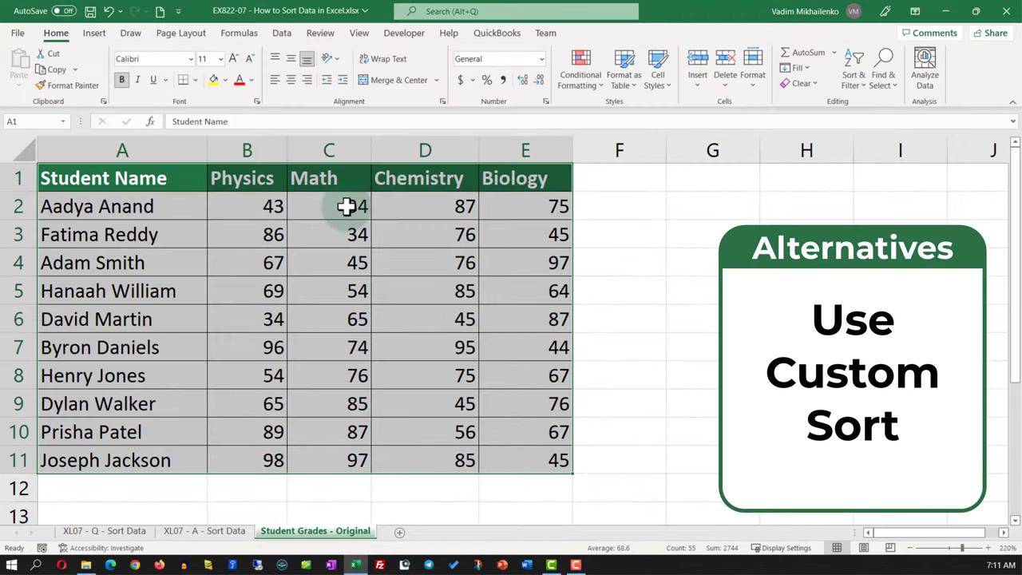
Check the order of the Math column values and open the Sort & Filter options.
{"action": "left_click_drag", "start_coordinate": [351, 178], "coordinate": [336, 456]}
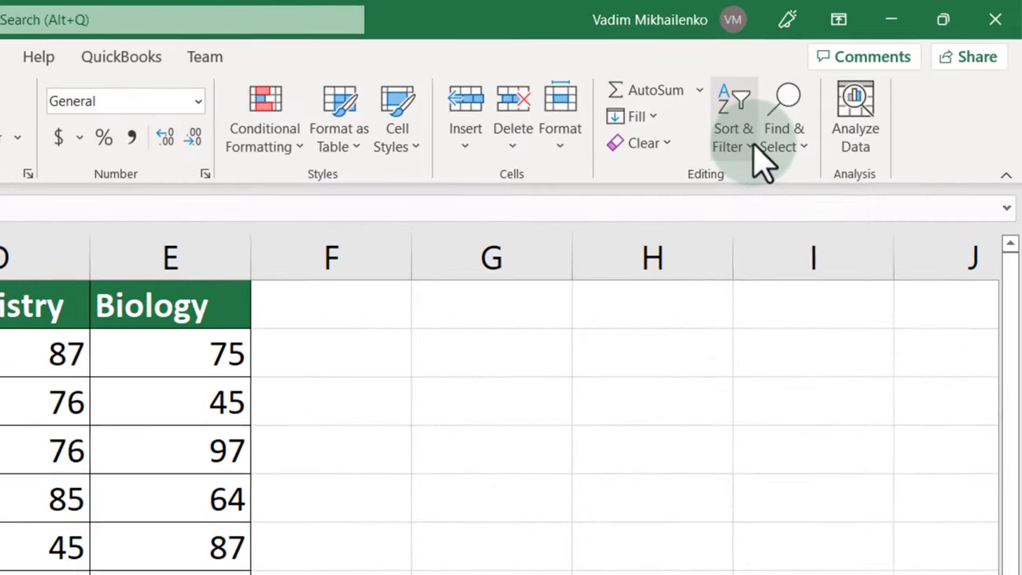
{"action": "left_click", "coordinate": [748, 145]}
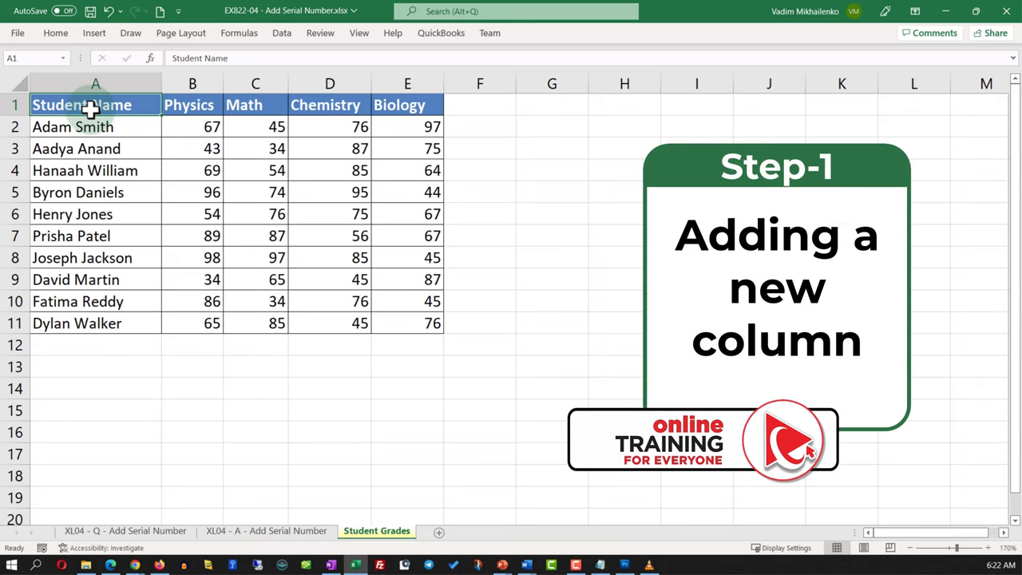
Insert a new column before the Student Name column in the Student Grades sheet of EX822-04 - Add Serial Number.xlsx.
{"action": "left_click", "coordinate": [82, 81]}
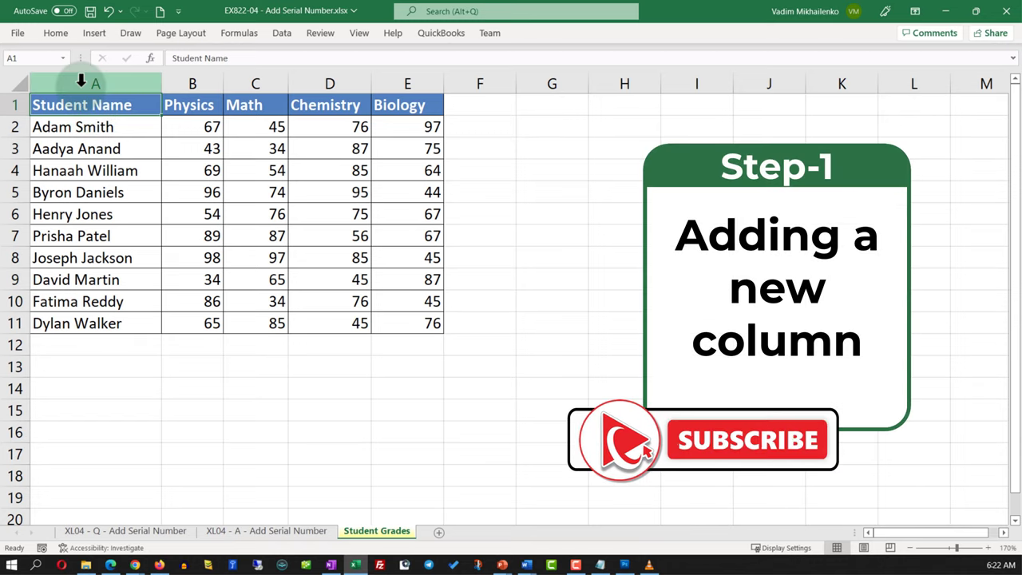
{"action": "right_click", "coordinate": [83, 81]}
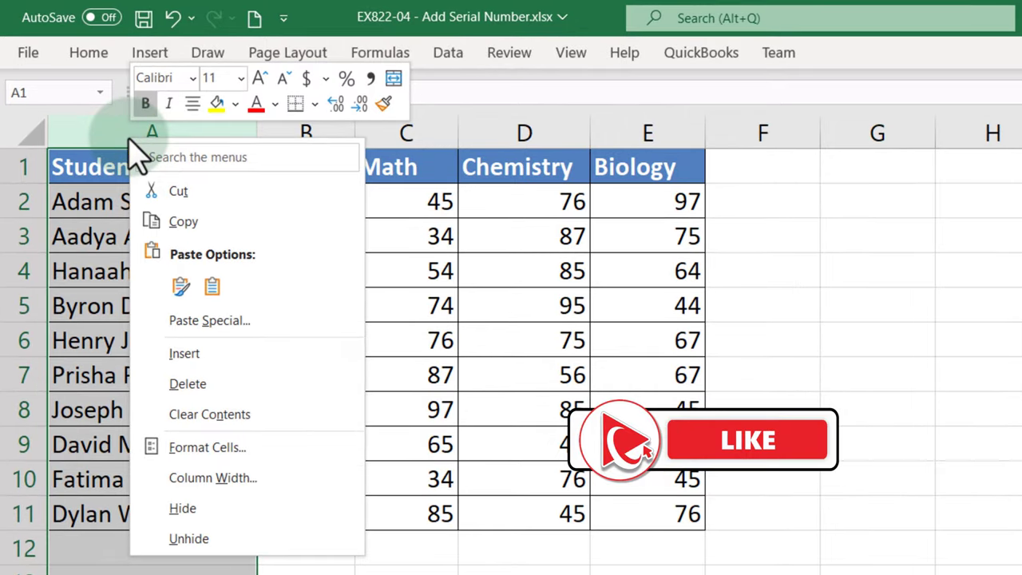
{"action": "left_click", "coordinate": [195, 355]}
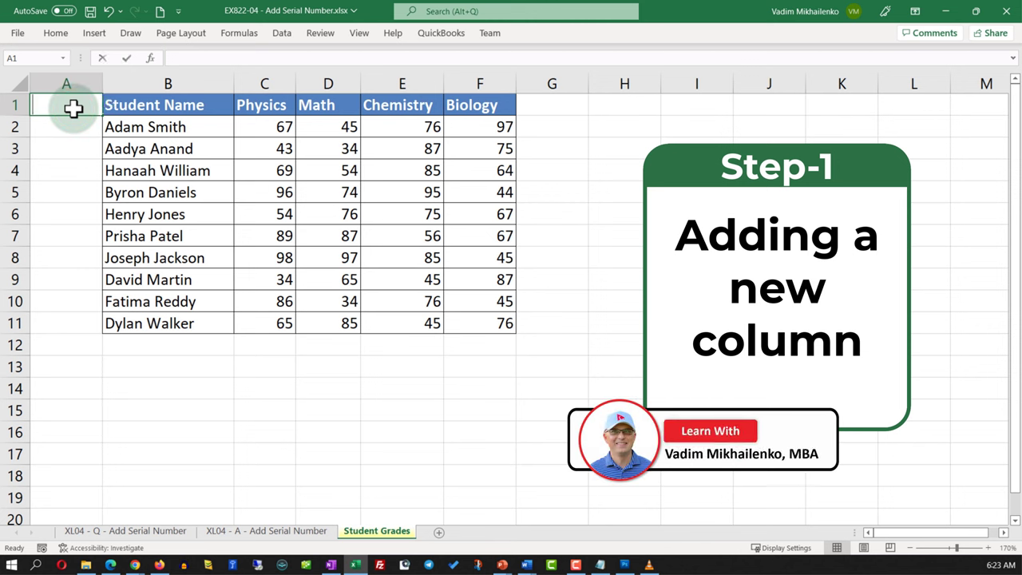
Enter the header "Serial Number" in A1 and widen column A to fit it.
{"action": "type", "text": "Serial Number"}
{"action": "left_click", "coordinate": [65, 214]}
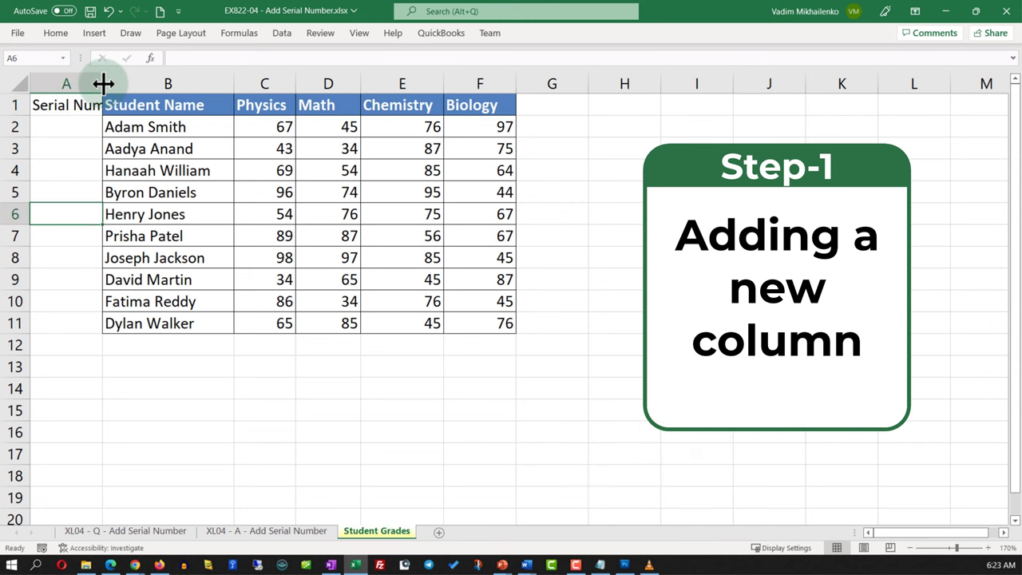
{"action": "left_click_drag", "start_coordinate": [106, 84], "coordinate": [133, 84]}
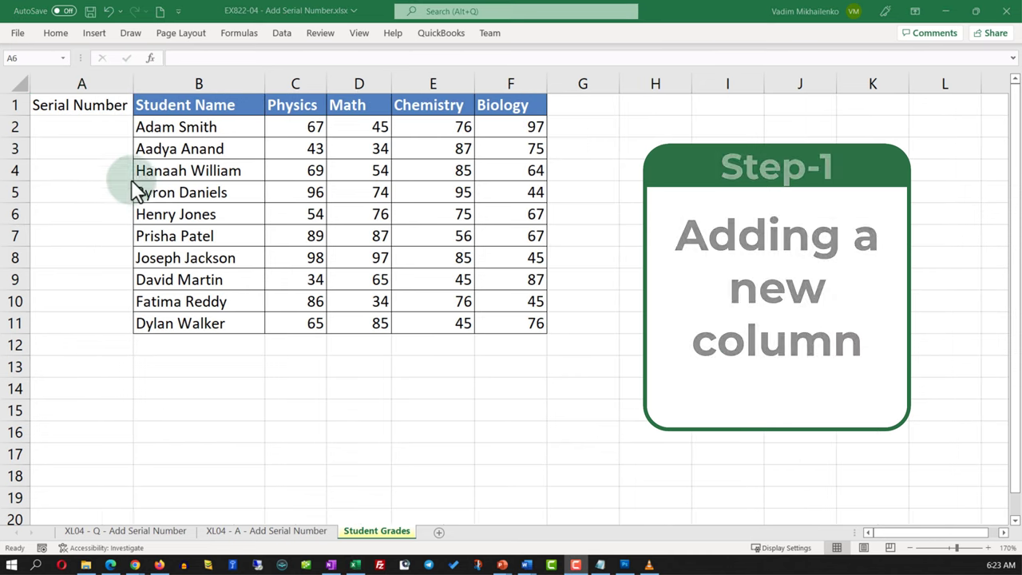
Enter 1 in A2 as the starting serial number.
{"action": "left_click", "coordinate": [77, 127]}
{"action": "left_click", "coordinate": [77, 126]}
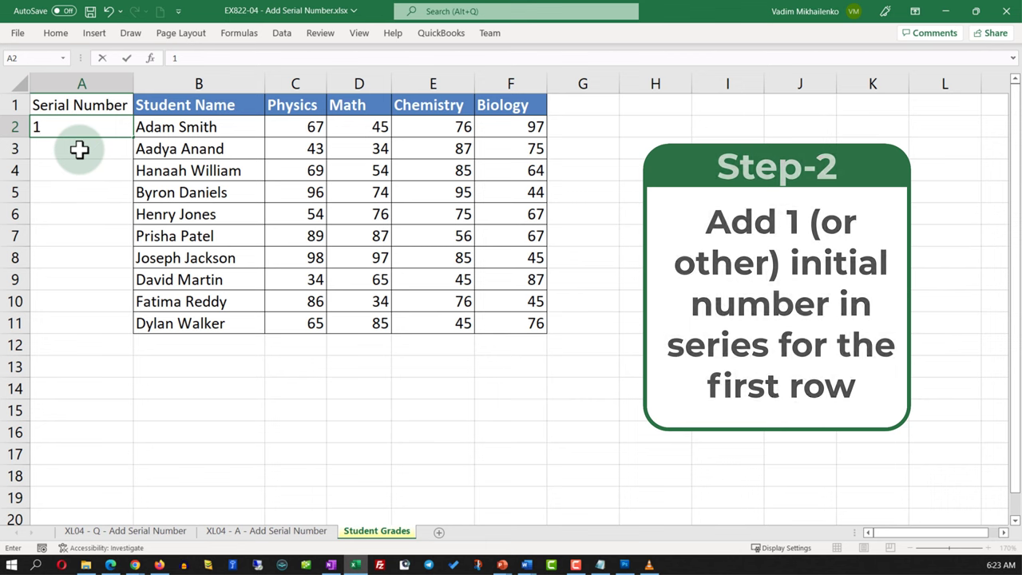
{"action": "left_click", "coordinate": [79, 149]}
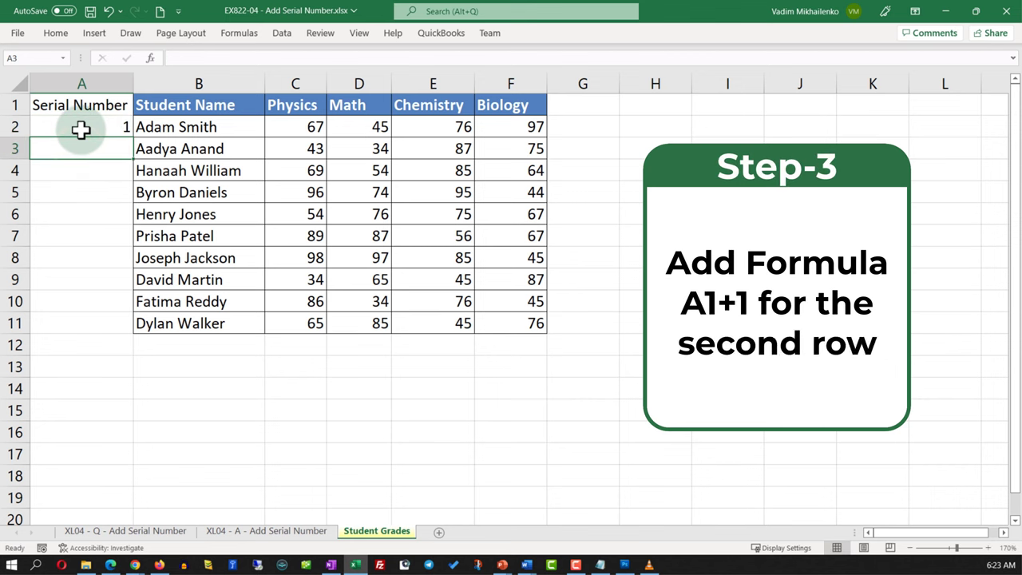
Enter the formula =A2+1 in A3 and fill it down through A11.
{"action": "type", "text": "="}
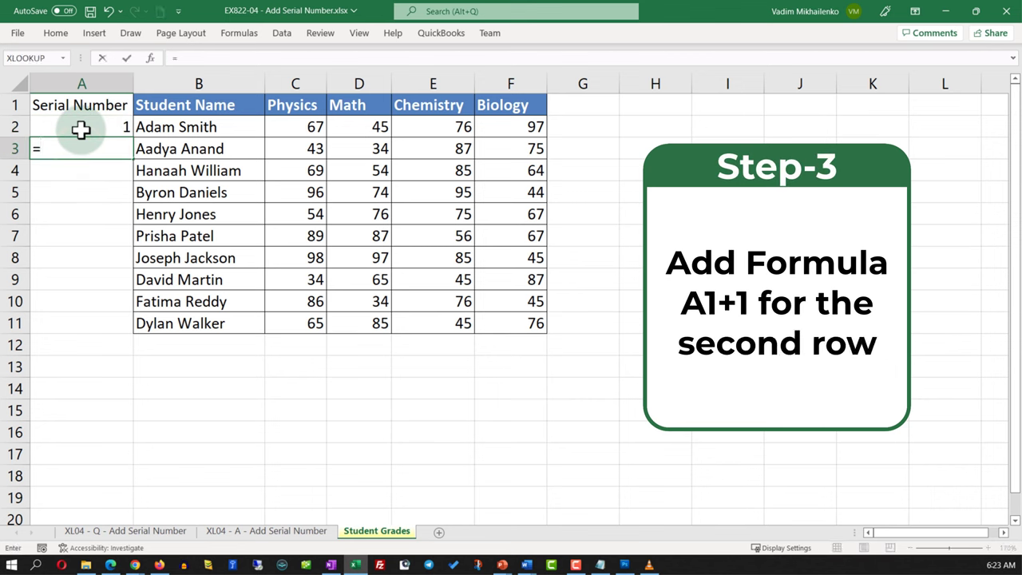
{"action": "left_click", "coordinate": [89, 126]}
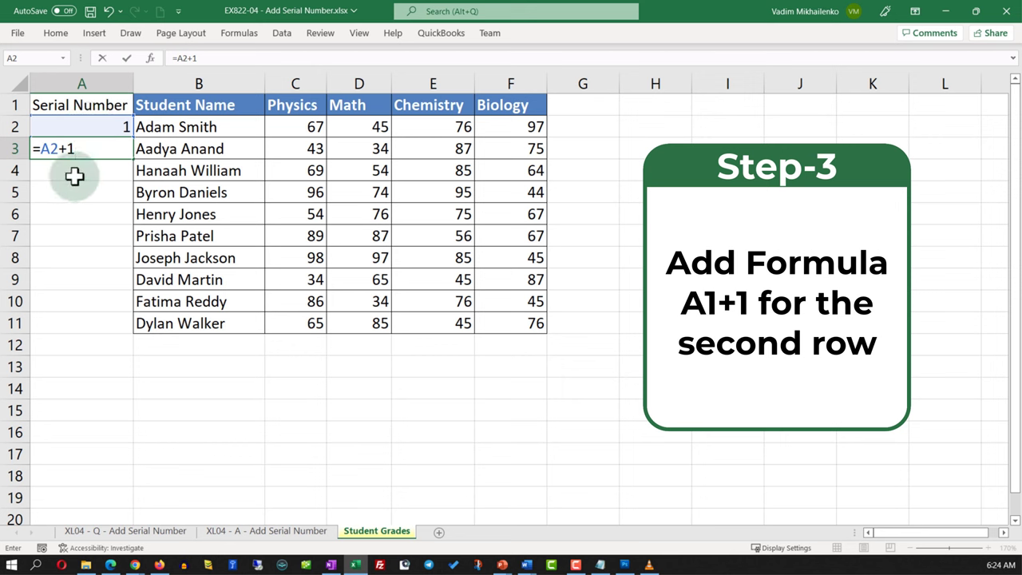
{"action": "key", "text": "Return"}
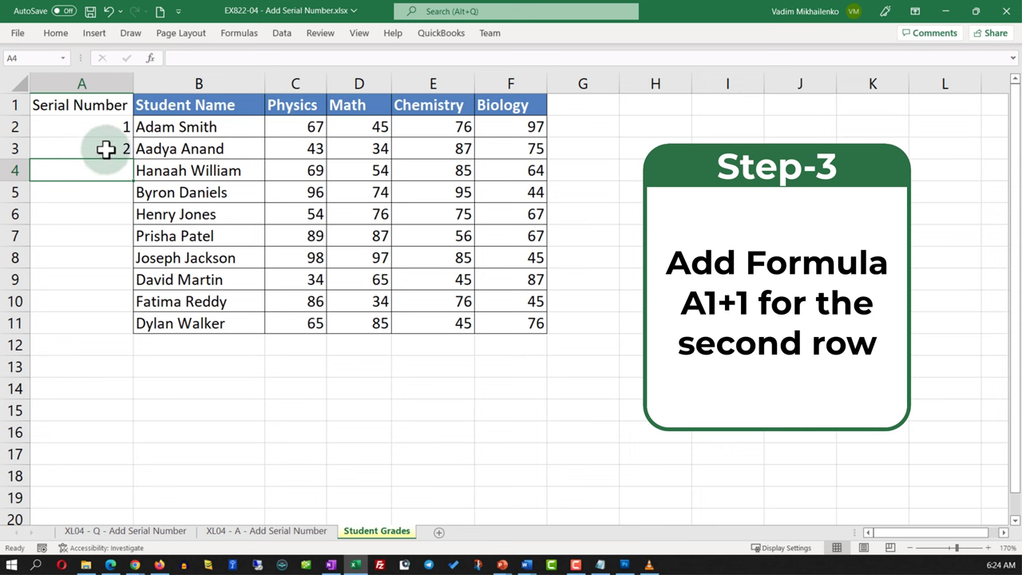
{"action": "left_click", "coordinate": [105, 148]}
{"action": "left_click_drag", "start_coordinate": [132, 158], "coordinate": [133, 340]}
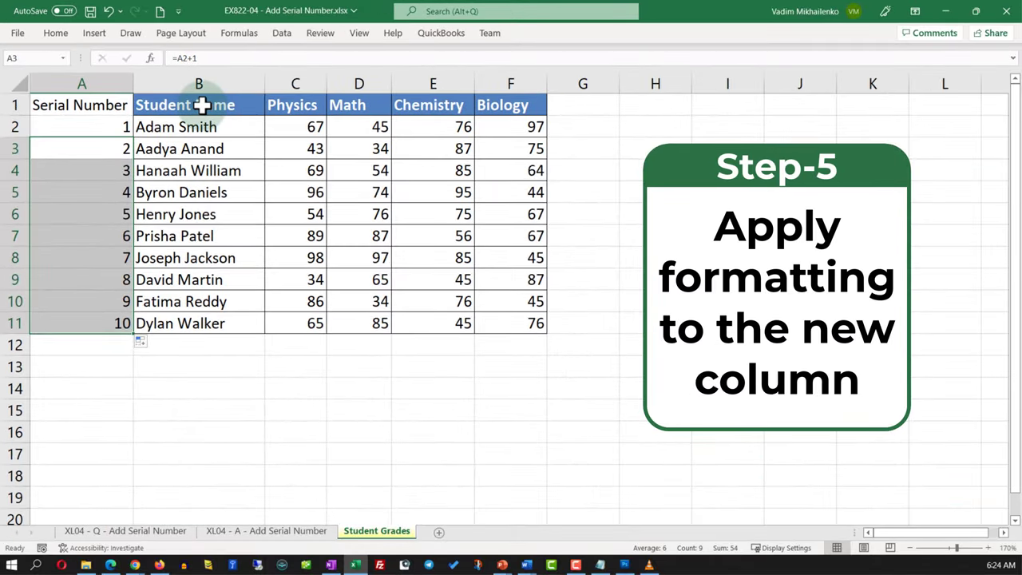
Copy the formatting of the Student Name column, B1:B11, onto the Serial Number column, A1:A11, with Format Painter.
{"action": "left_click", "coordinate": [199, 344]}
{"action": "left_click_drag", "start_coordinate": [234, 103], "coordinate": [235, 322]}
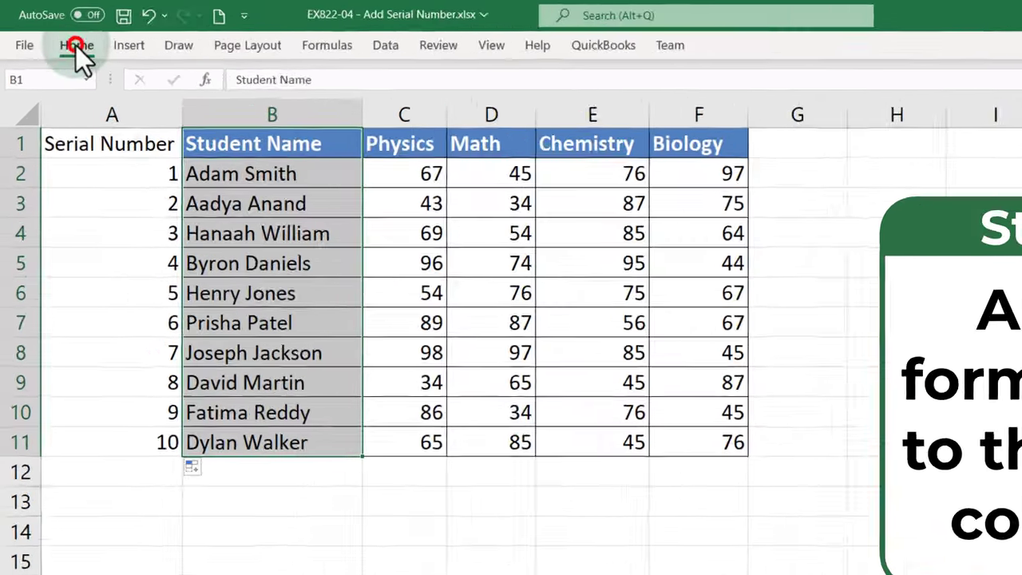
{"action": "left_click", "coordinate": [56, 32]}
{"action": "left_click", "coordinate": [122, 137]}
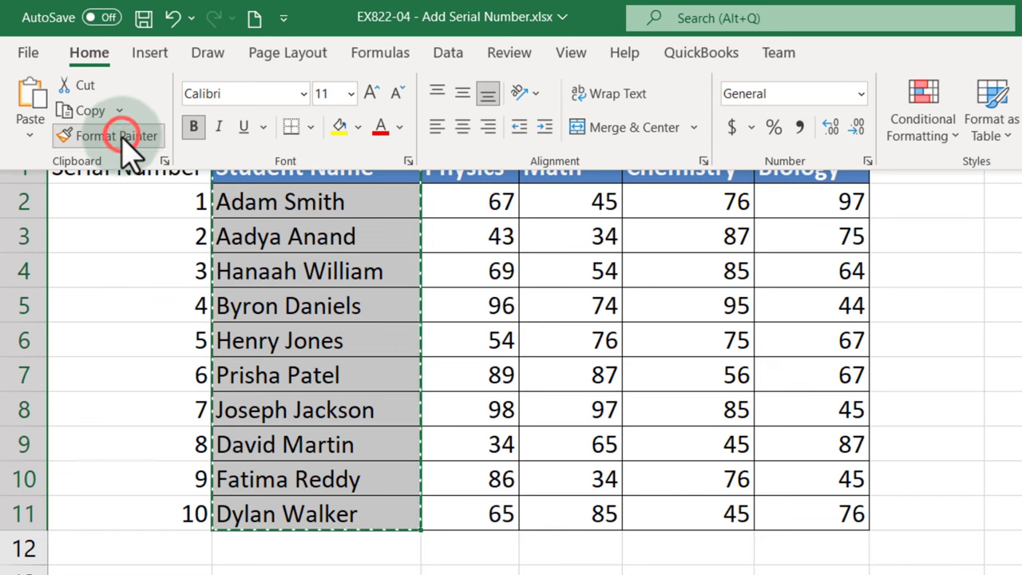
{"action": "left_click_drag", "start_coordinate": [132, 176], "coordinate": [128, 513]}
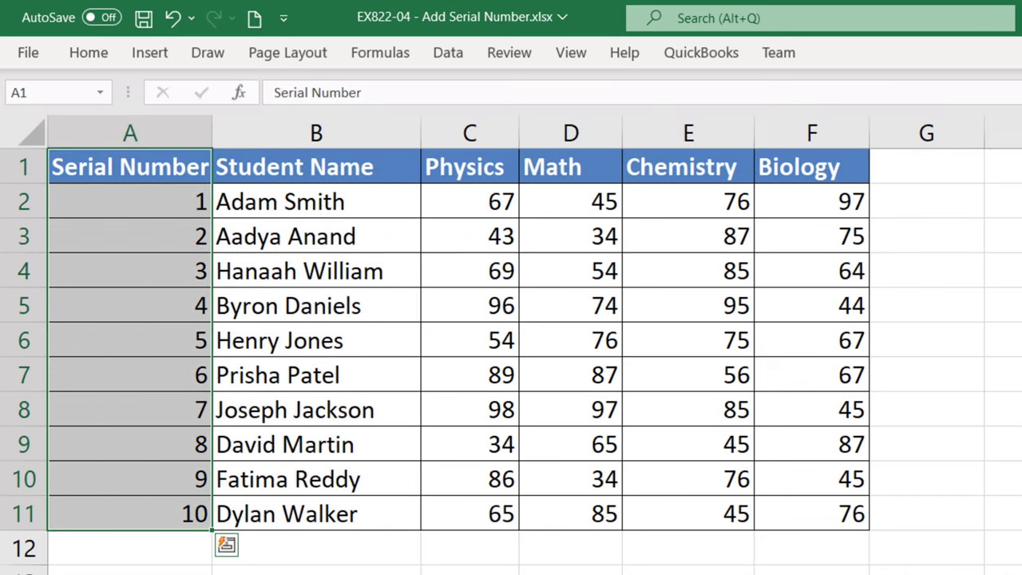